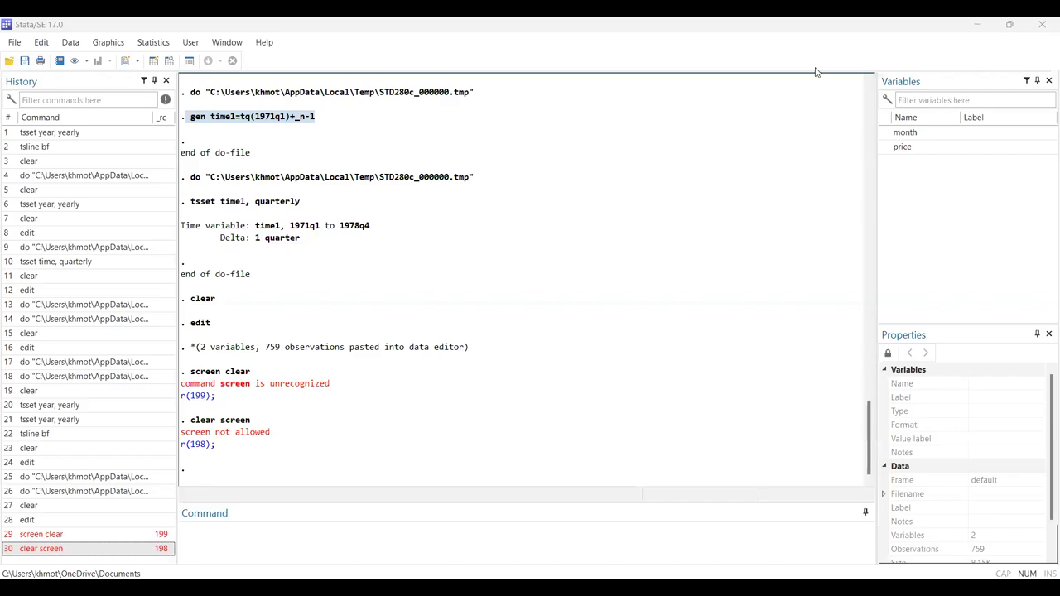
- Open the dataset in the Data Editor and look through the monthly price observations from first to last
{"action": "left_click", "coordinate": [816, 72]}
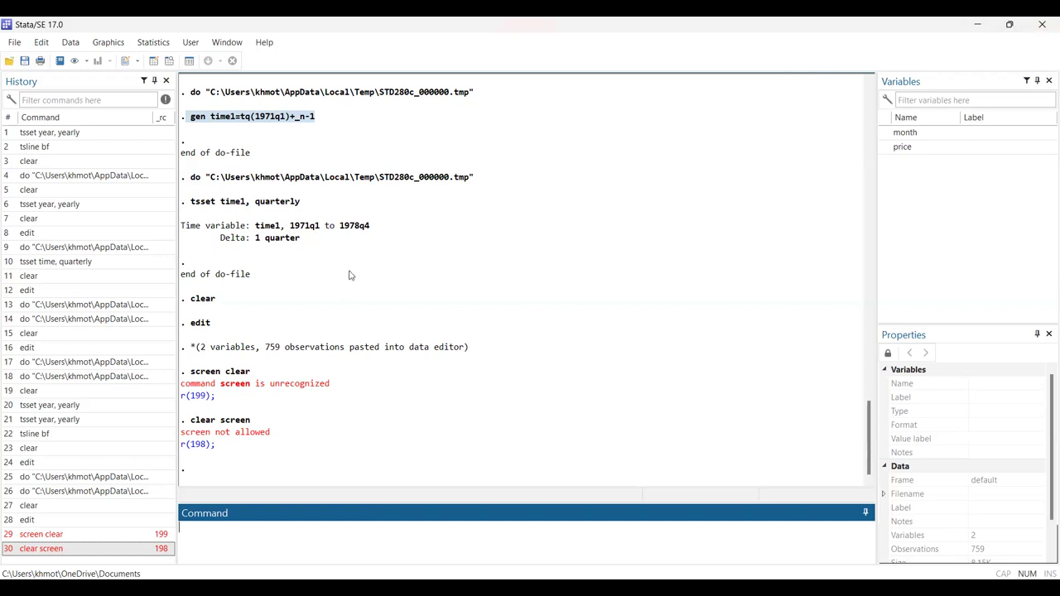
{"action": "left_click", "coordinate": [155, 62]}
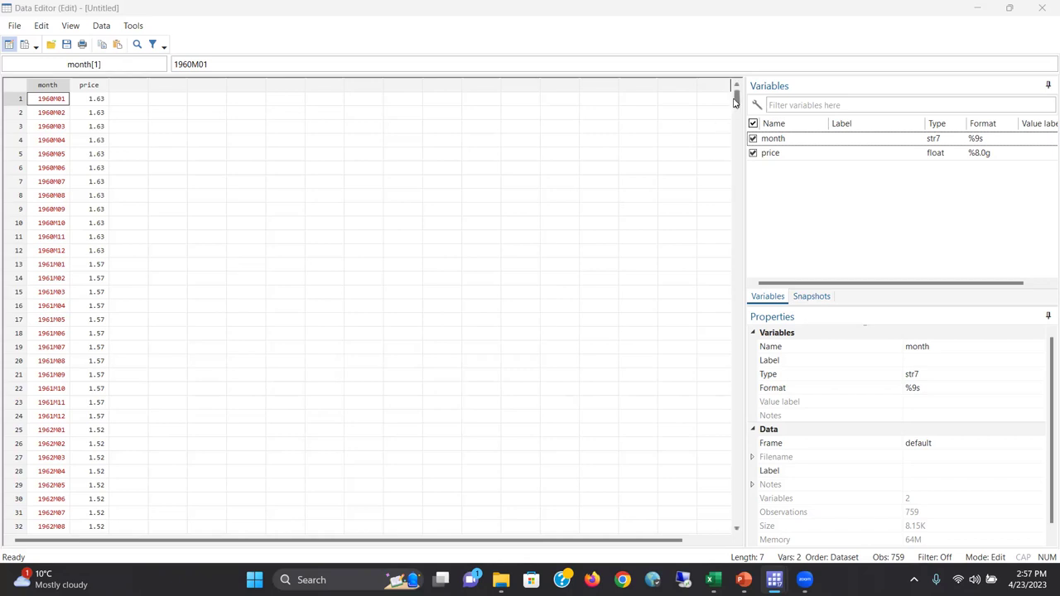
{"action": "left_click_drag", "start_coordinate": [736, 98], "coordinate": [721, 508]}
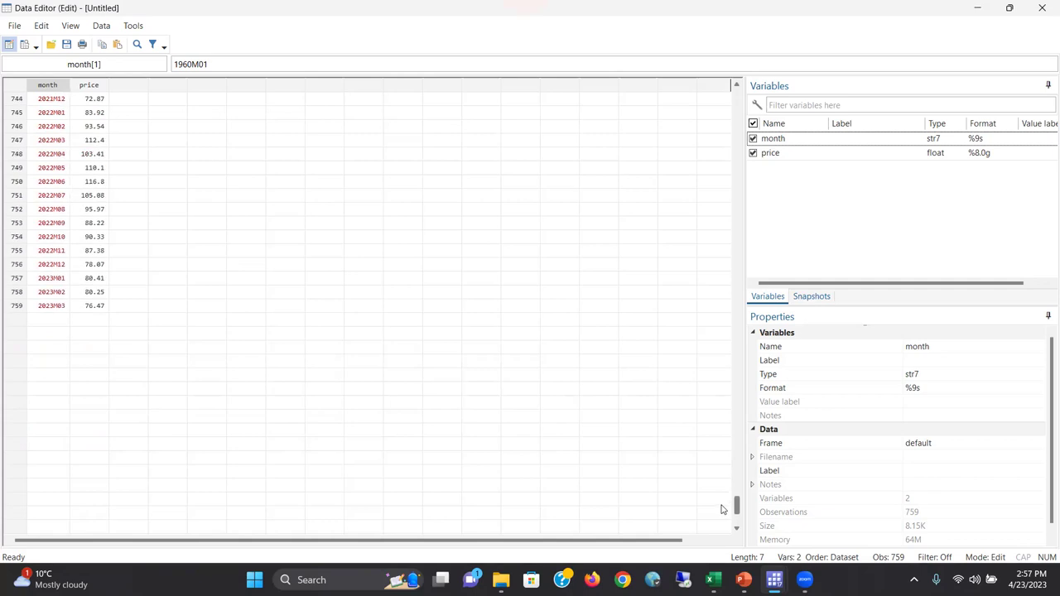
{"action": "left_click_drag", "start_coordinate": [737, 507], "coordinate": [737, 97]}
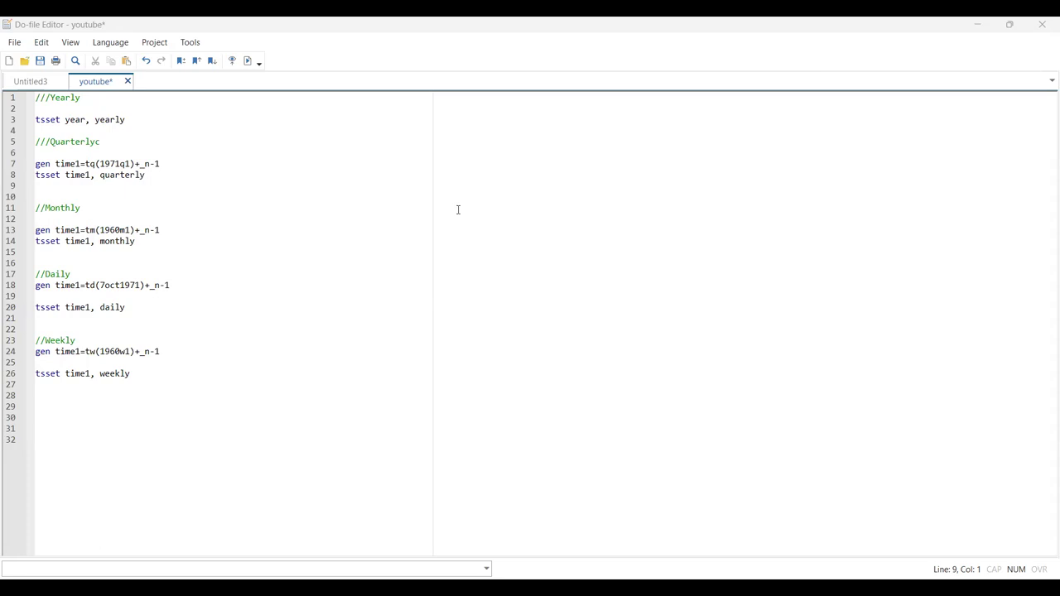
- Run the do-file's Monthly lines gen time1=tm(1960m1)+_n-1 and tsset time1, monthly
{"action": "left_click", "coordinate": [67, 230]}
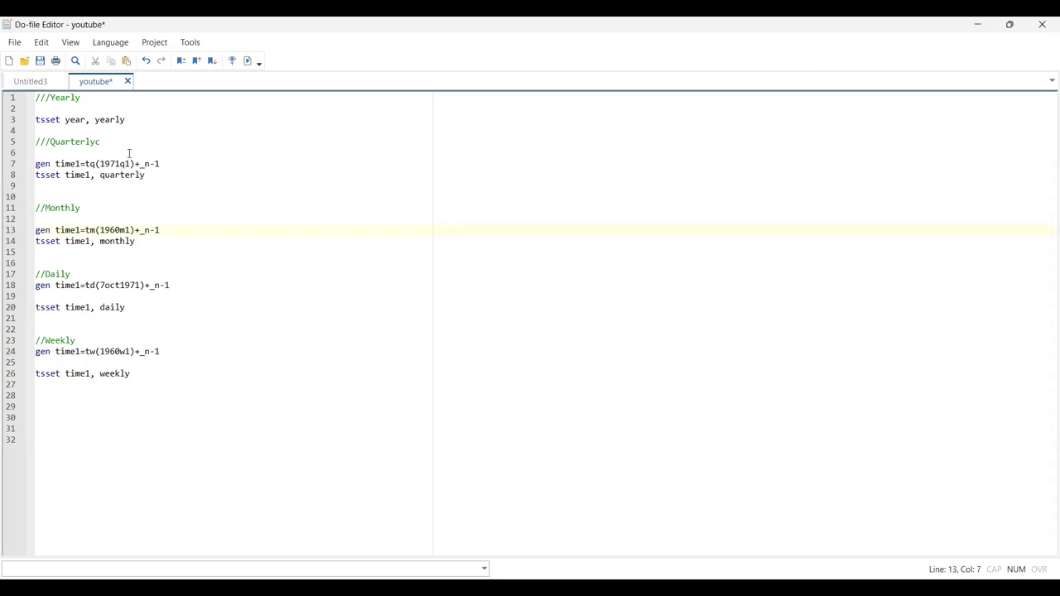
{"action": "left_click", "coordinate": [90, 163]}
{"action": "left_click", "coordinate": [87, 229]}
{"action": "left_click", "coordinate": [13, 234]}
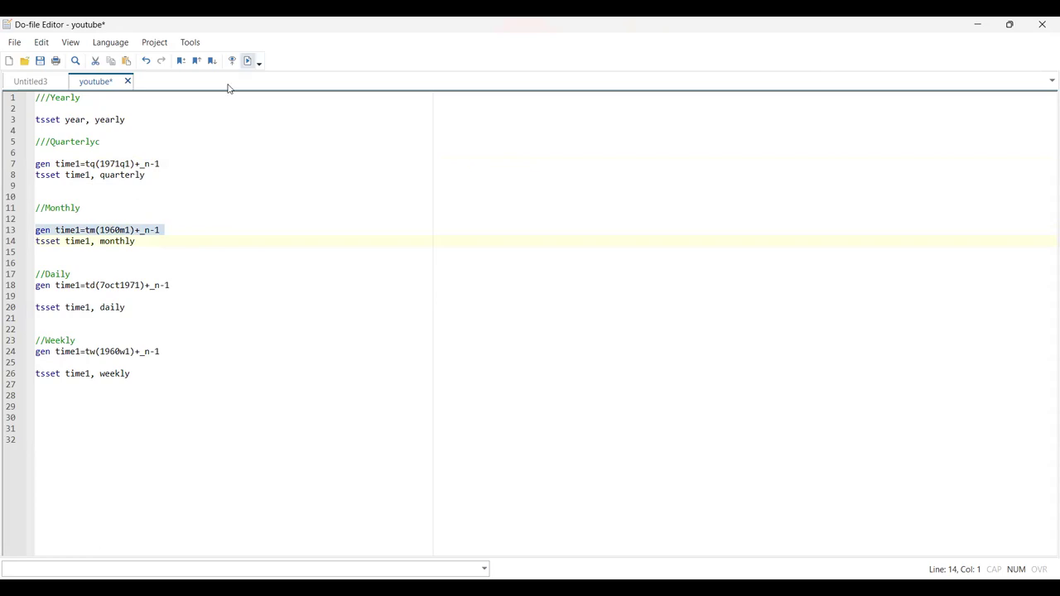
{"action": "key", "text": "shift+Left"}
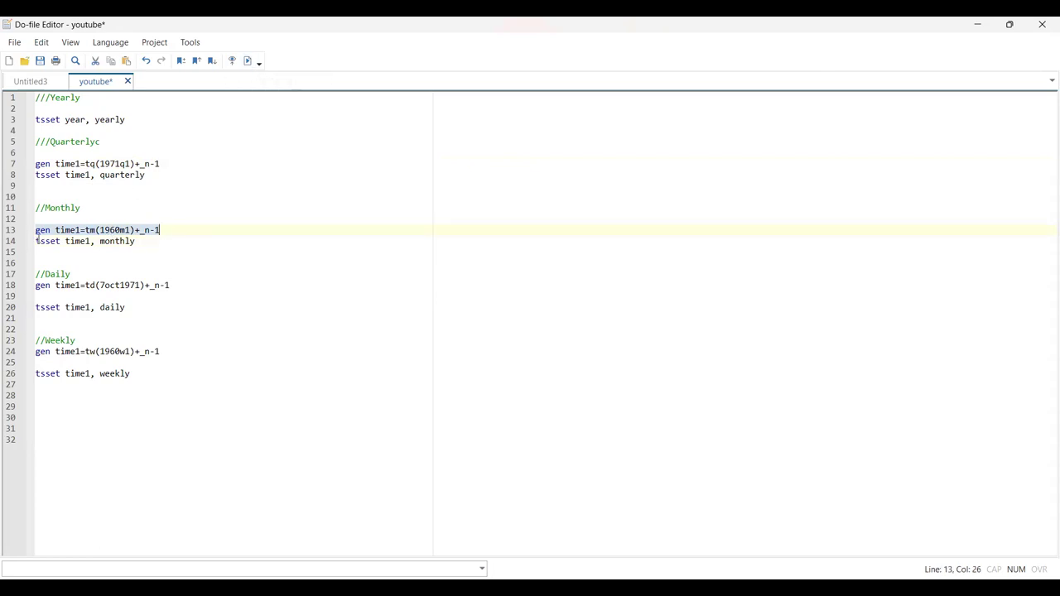
{"action": "left_click", "coordinate": [14, 244]}
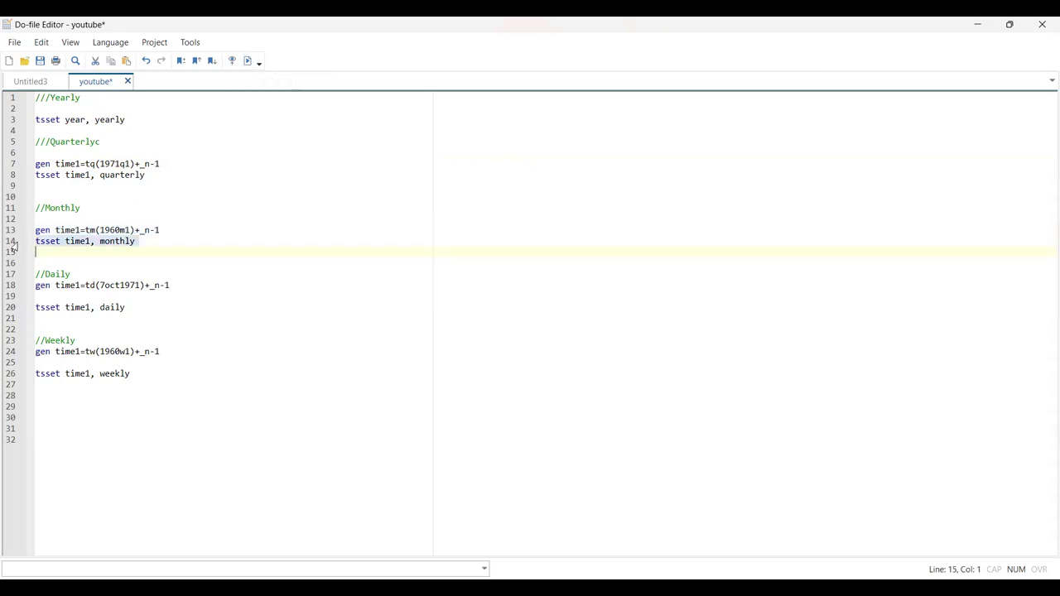
{"action": "left_click", "coordinate": [248, 61]}
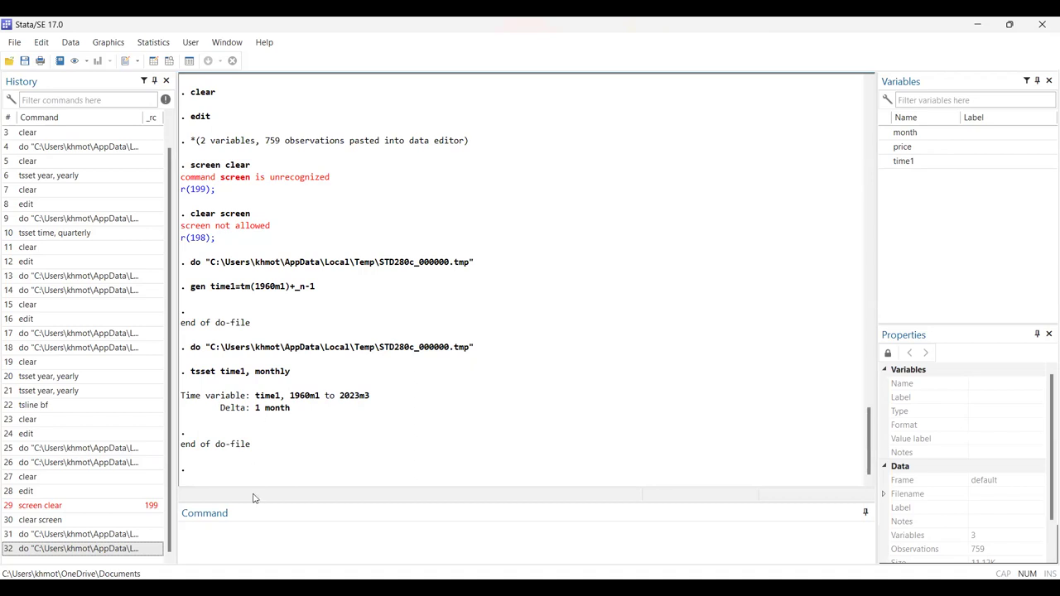
- Plot the monthly price series with the command tsline price
{"action": "left_click", "coordinate": [284, 544]}
{"action": "type", "text": "t"}
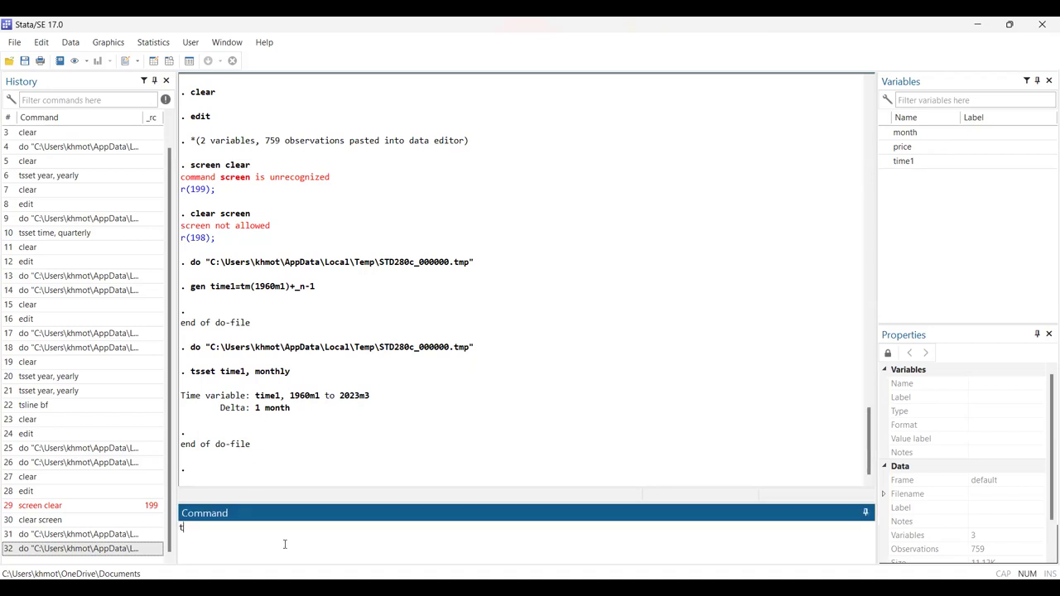
{"action": "type", "text": "sline price"}
{"action": "key", "text": "Return"}
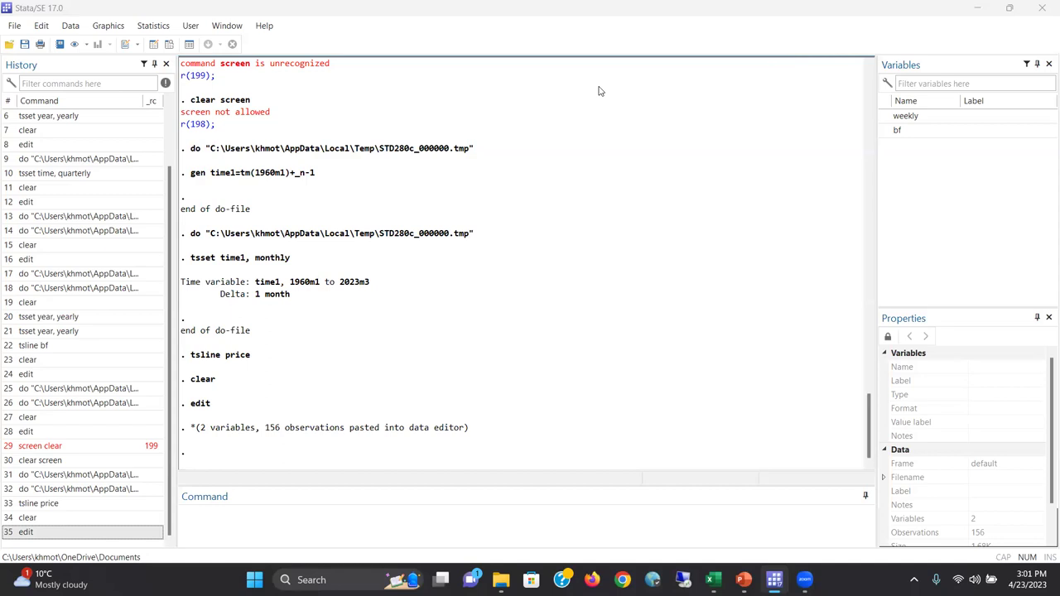
- Check the weekly observations in the Data Editor and run the do-file lines gen time1=tw(1960w1)+_n-1 and tsset time1, weekly
{"action": "left_click", "coordinate": [153, 45]}
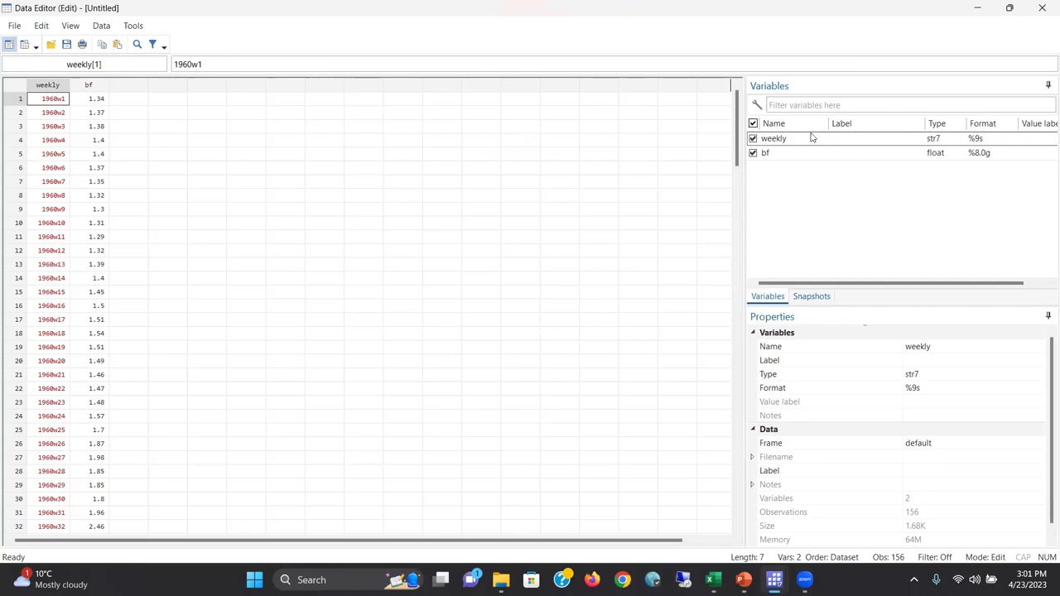
{"action": "left_click_drag", "start_coordinate": [738, 164], "coordinate": [748, 497]}
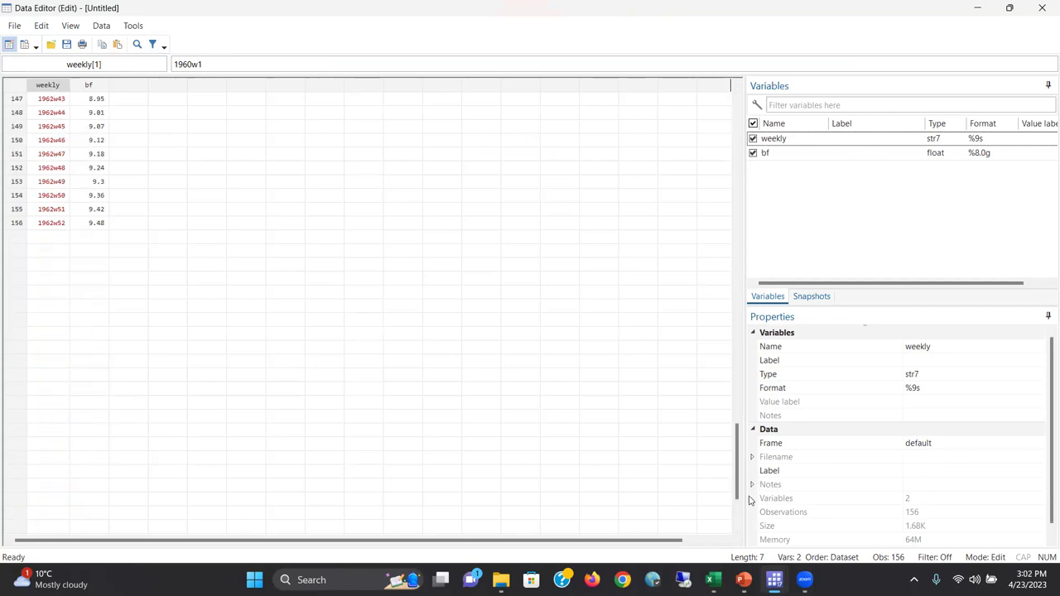
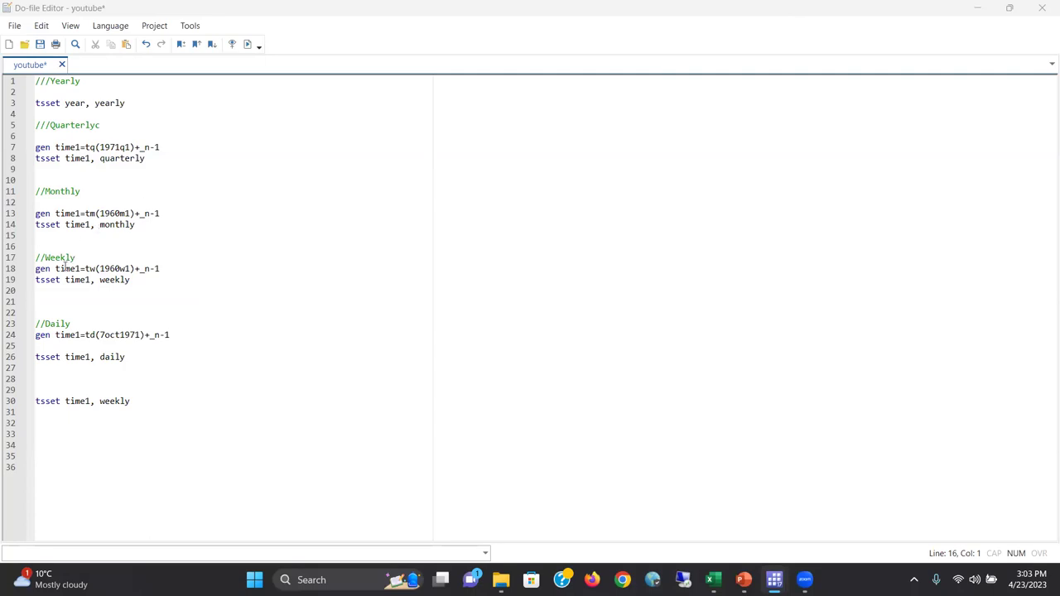
{"action": "double_click", "coordinate": [65, 268]}
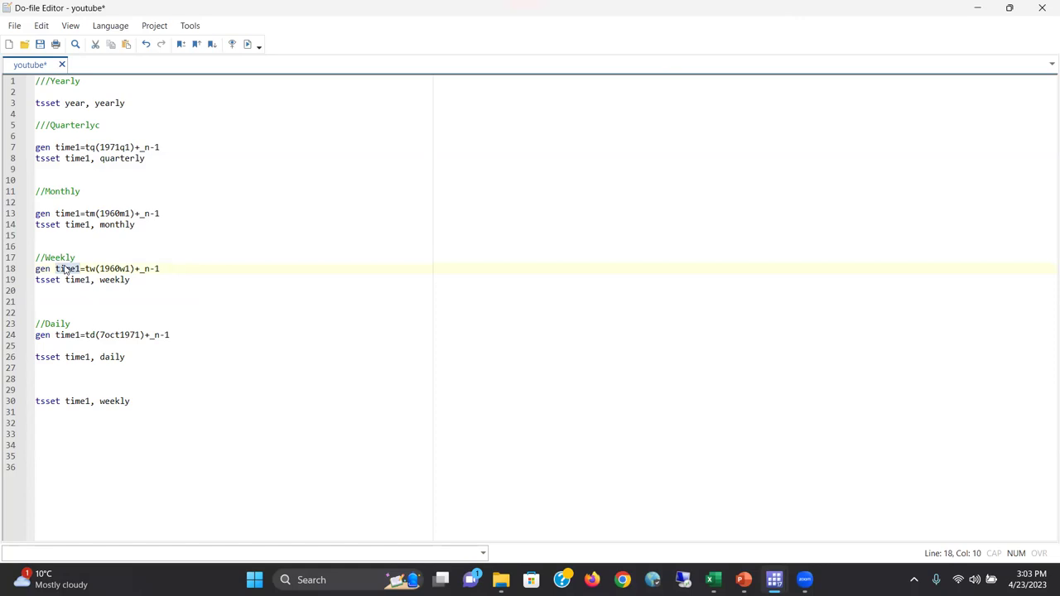
{"action": "left_click", "coordinate": [95, 268]}
{"action": "left_click", "coordinate": [130, 269]}
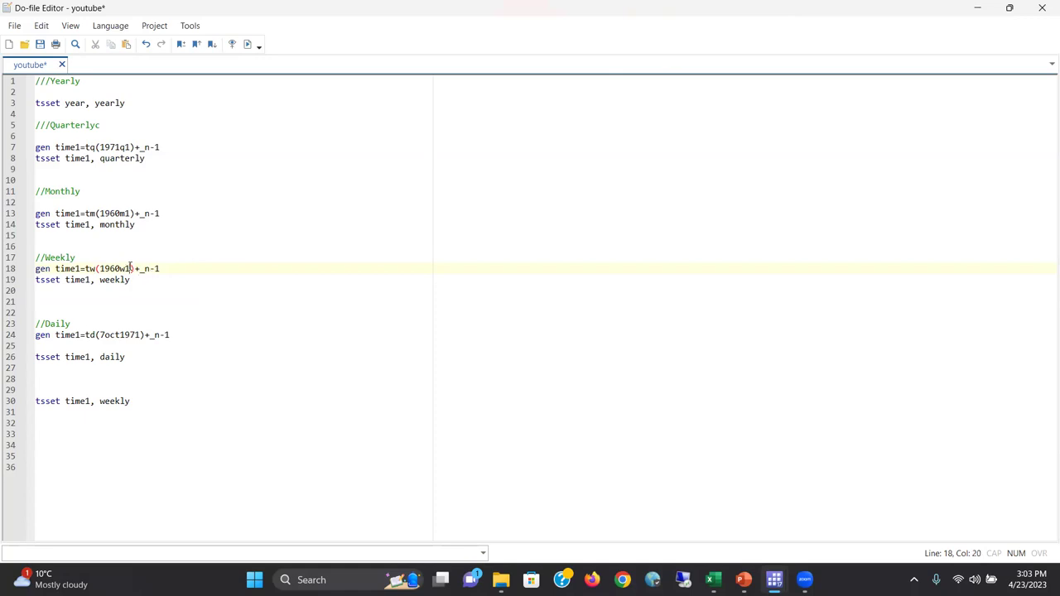
{"action": "left_click", "coordinate": [13, 270]}
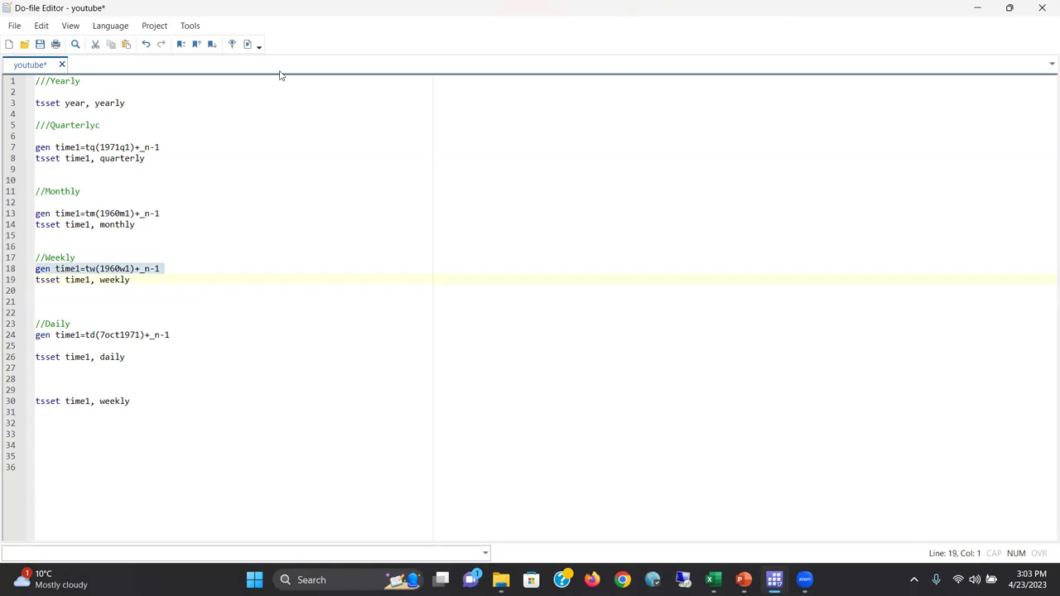
{"action": "key", "text": "shift+Left"}
{"action": "left_click", "coordinate": [14, 282]}
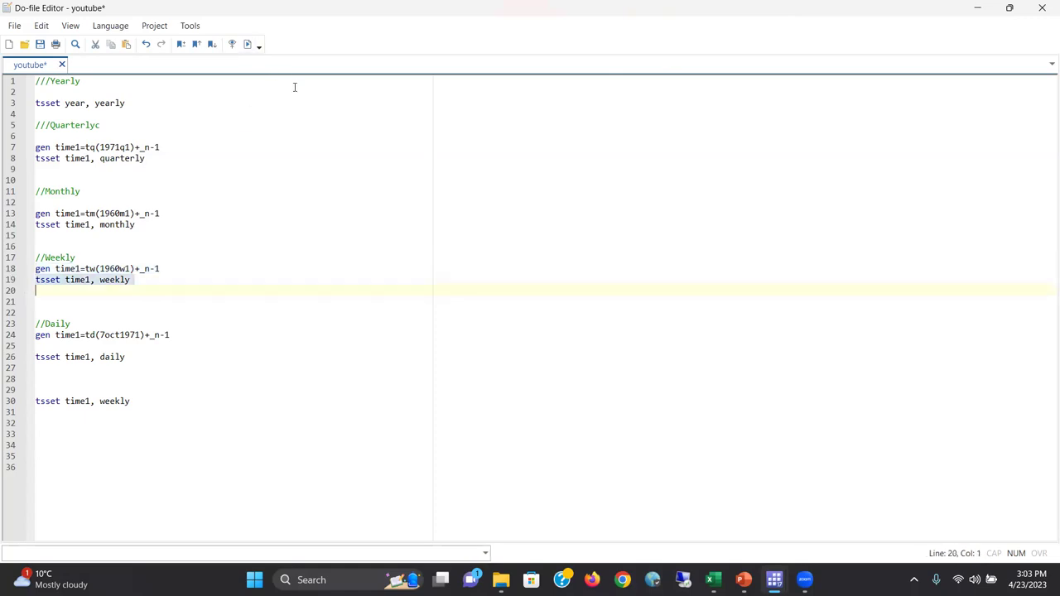
{"action": "key", "text": "shift+Left"}
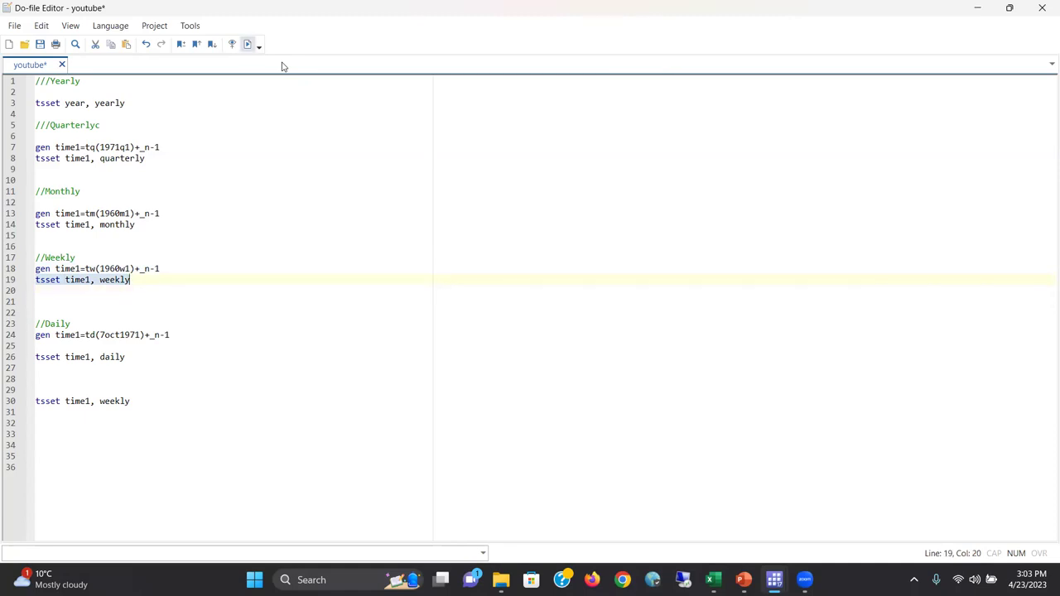
{"action": "key", "text": "ctrl+d"}
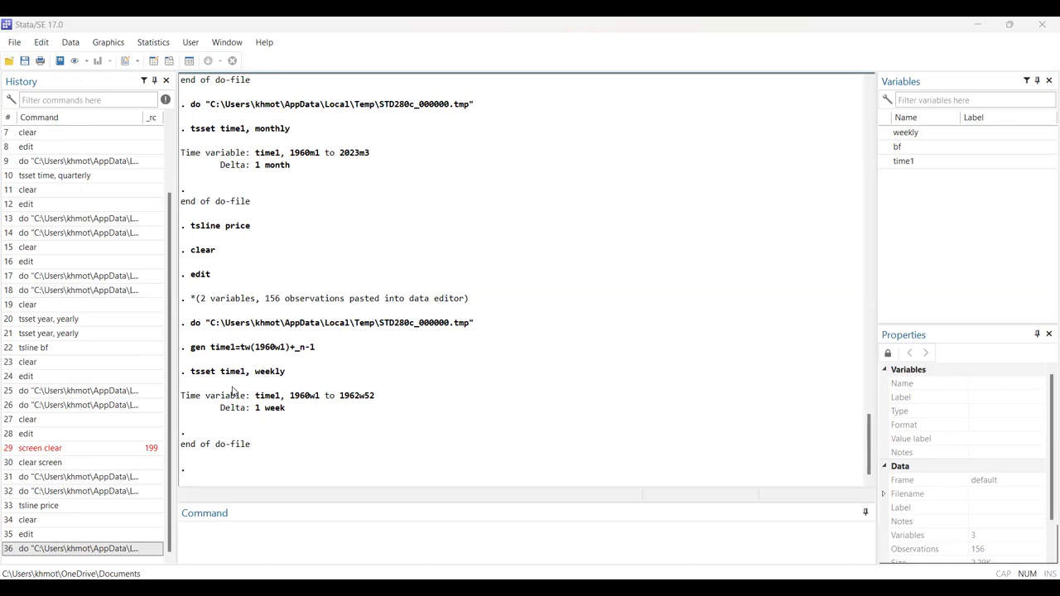
{"action": "left_click_drag", "start_coordinate": [290, 376], "coordinate": [192, 375]}
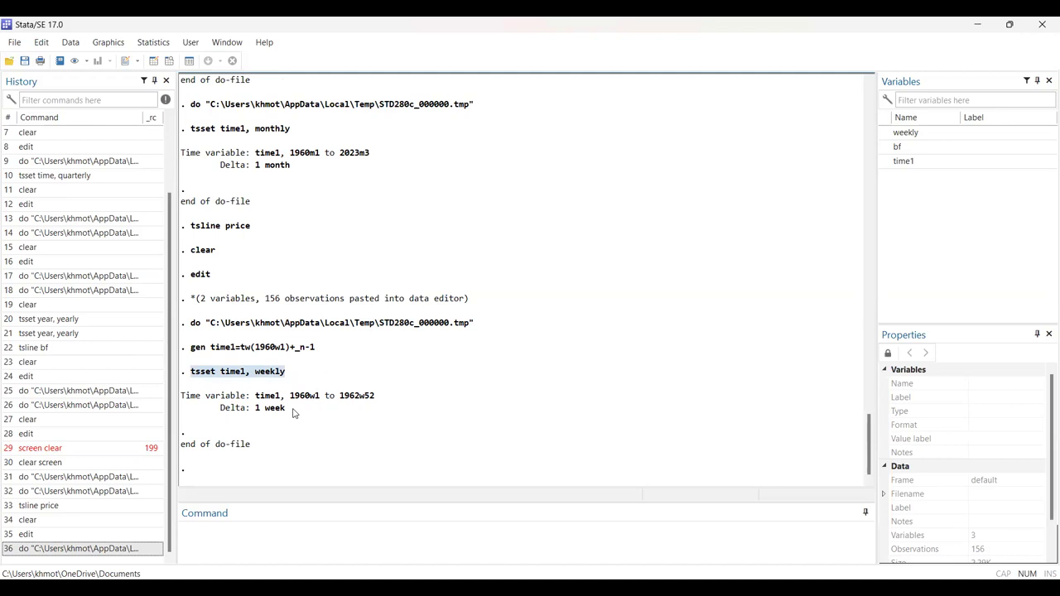
- Open the daily dataset in the Data Editor and look through its day and bf observations
{"action": "left_click", "coordinate": [292, 542]}
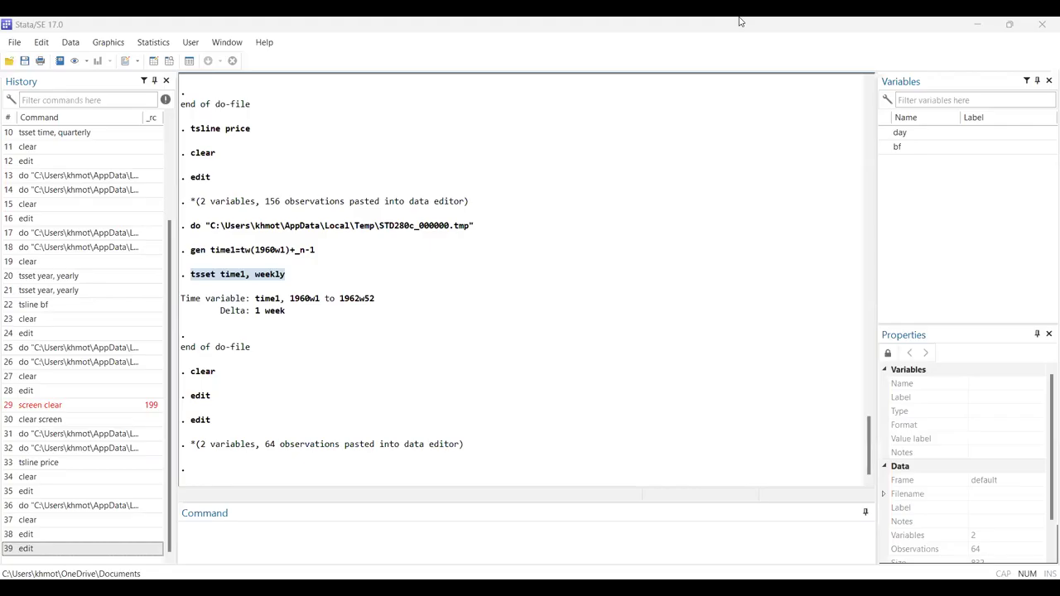
{"action": "left_click", "coordinate": [739, 21]}
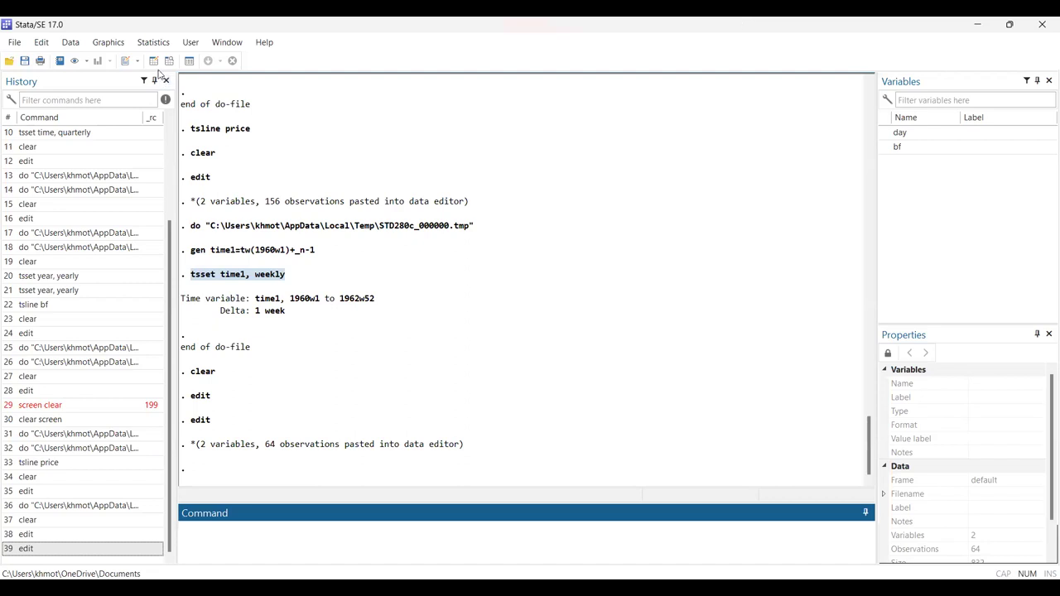
{"action": "left_click", "coordinate": [156, 64]}
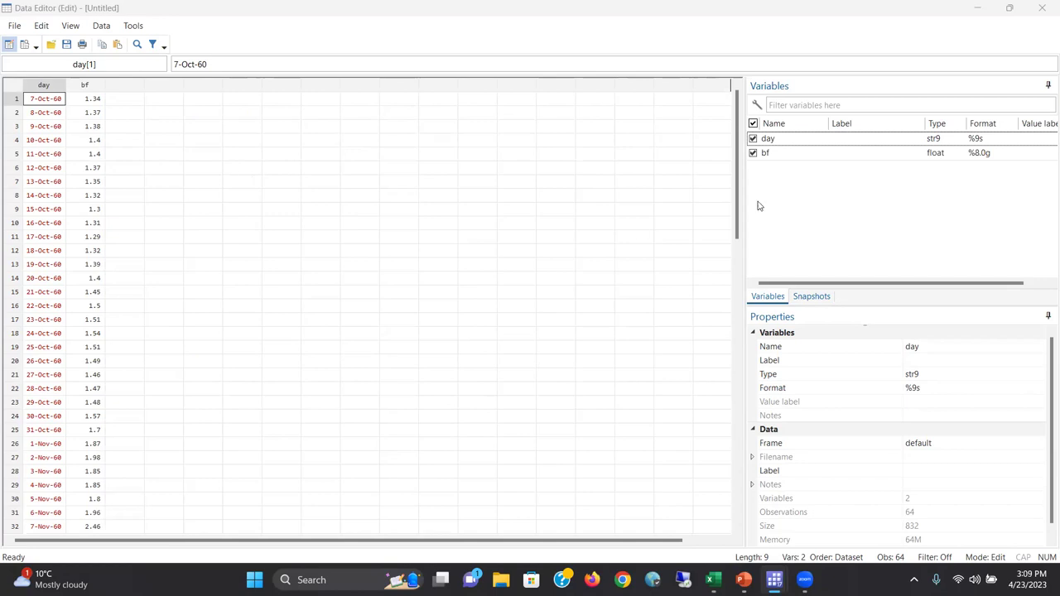
{"action": "left_click_drag", "start_coordinate": [738, 214], "coordinate": [733, 438]}
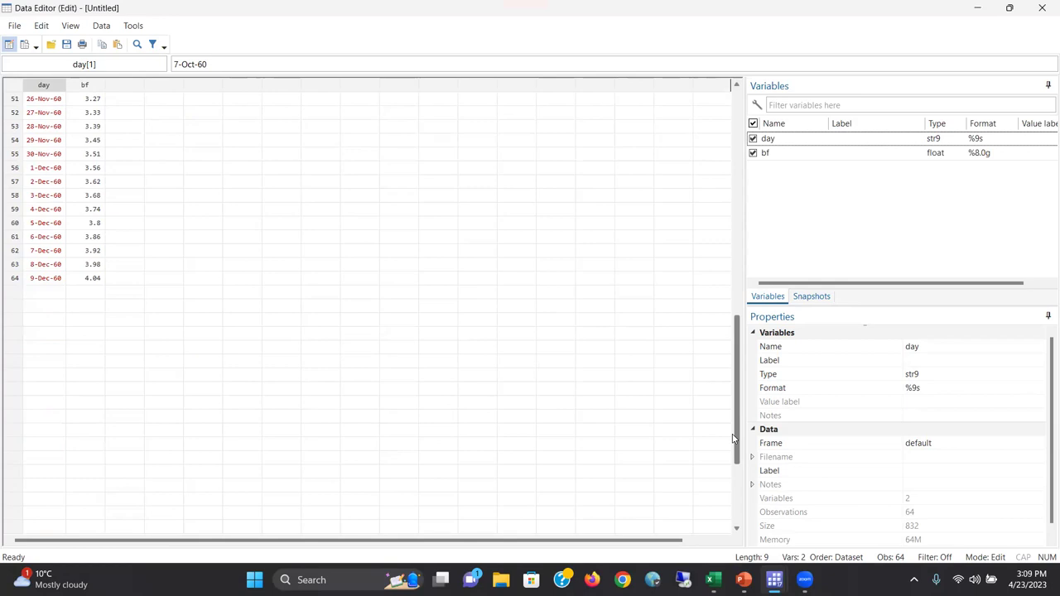
{"action": "left_click_drag", "start_coordinate": [733, 438], "coordinate": [731, 217]}
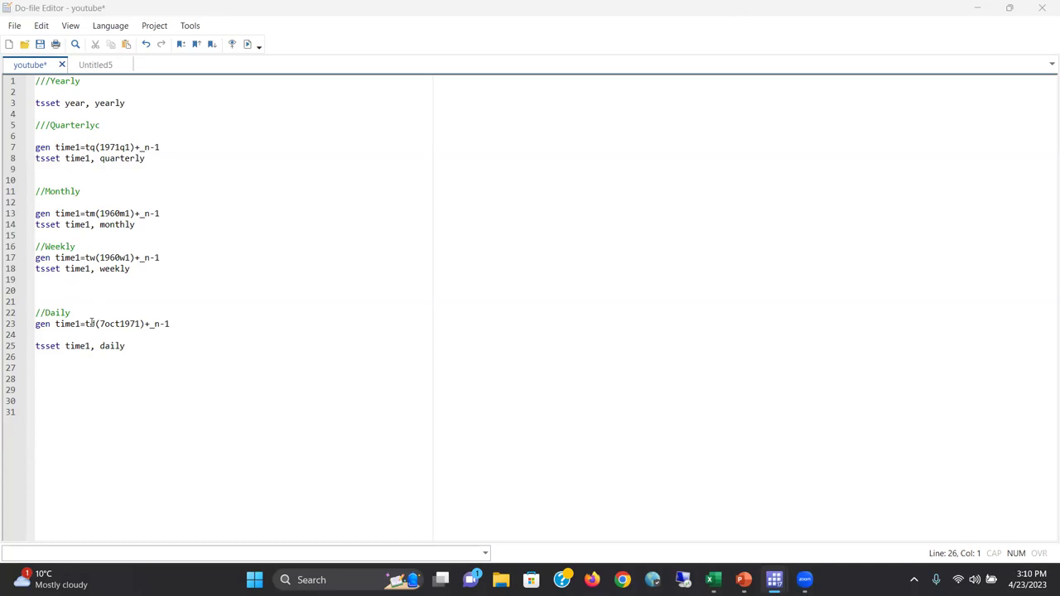
- Change the start date in the do-file's Daily gen line to 7oct1960
{"action": "left_click", "coordinate": [96, 324]}
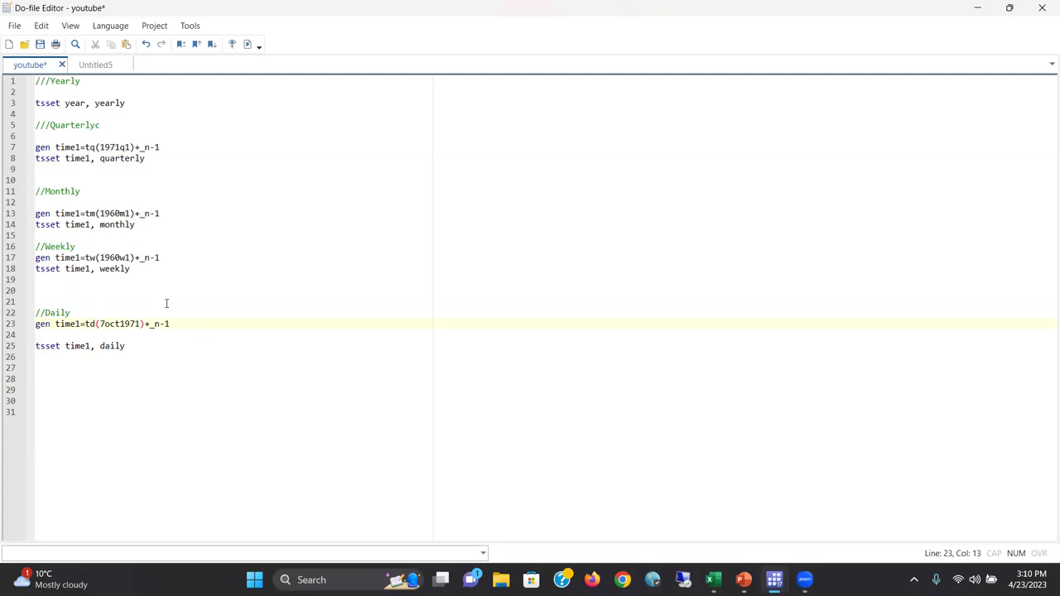
{"action": "left_click", "coordinate": [141, 324]}
{"action": "key", "text": "BackSpace"}
{"action": "key", "text": "BackSpace"}
{"action": "type", "text": "60"}
- Run the Daily lines gen time1=td(7oct1960)+_n-1 and tsset time1, daily, one after the other
{"action": "left_click", "coordinate": [14, 324]}
{"action": "left_click", "coordinate": [247, 44]}
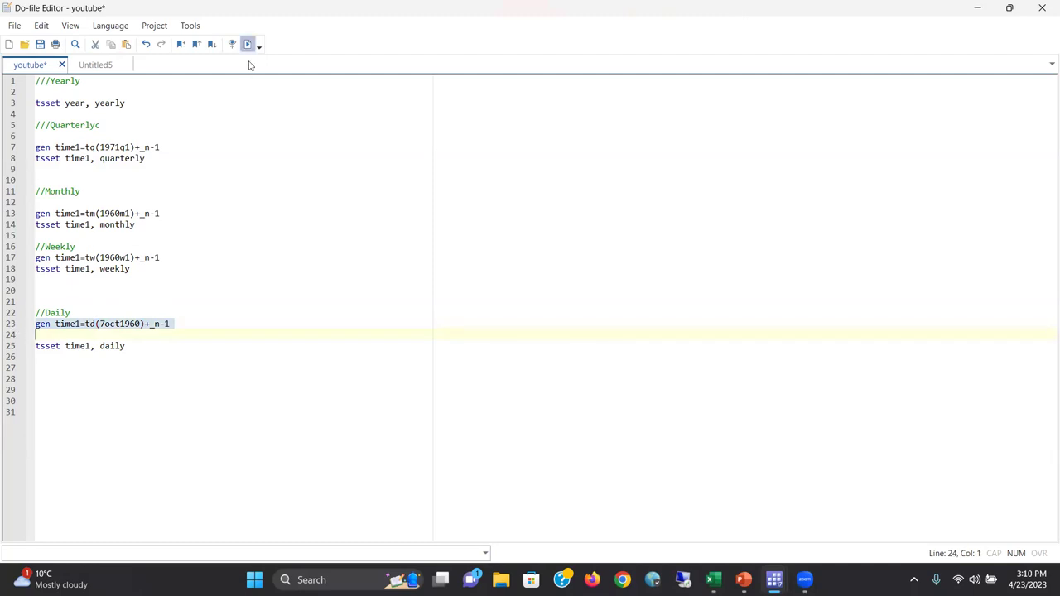
{"action": "left_click", "coordinate": [14, 346]}
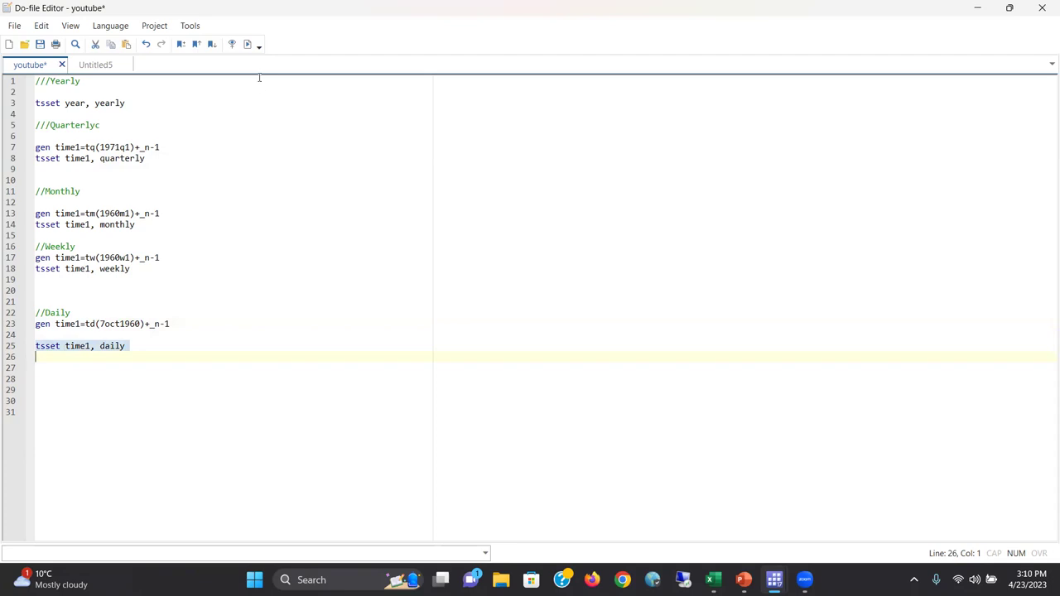
{"action": "key", "text": "ctrl+d"}
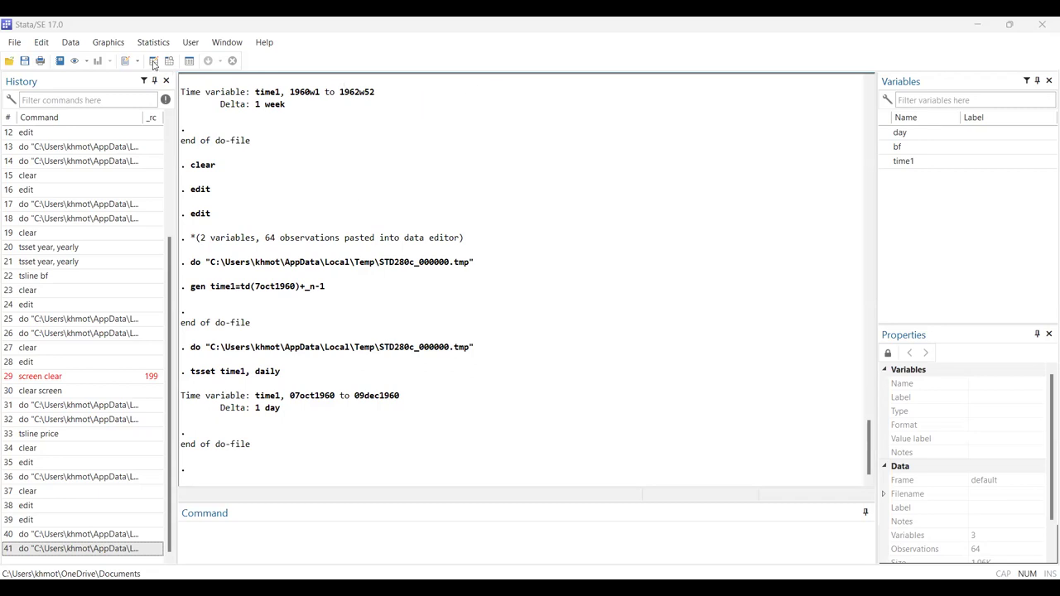
- Open the Data Editor and compare the day column with the generated time1 column for the daily data
{"action": "double_click", "coordinate": [93, 189]}
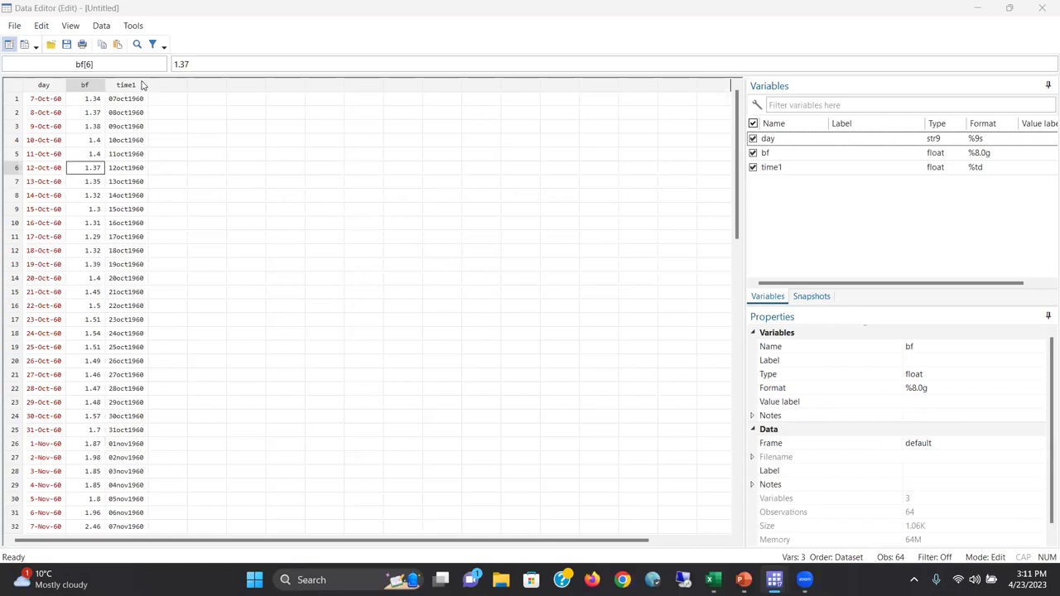
{"action": "left_click", "coordinate": [50, 101]}
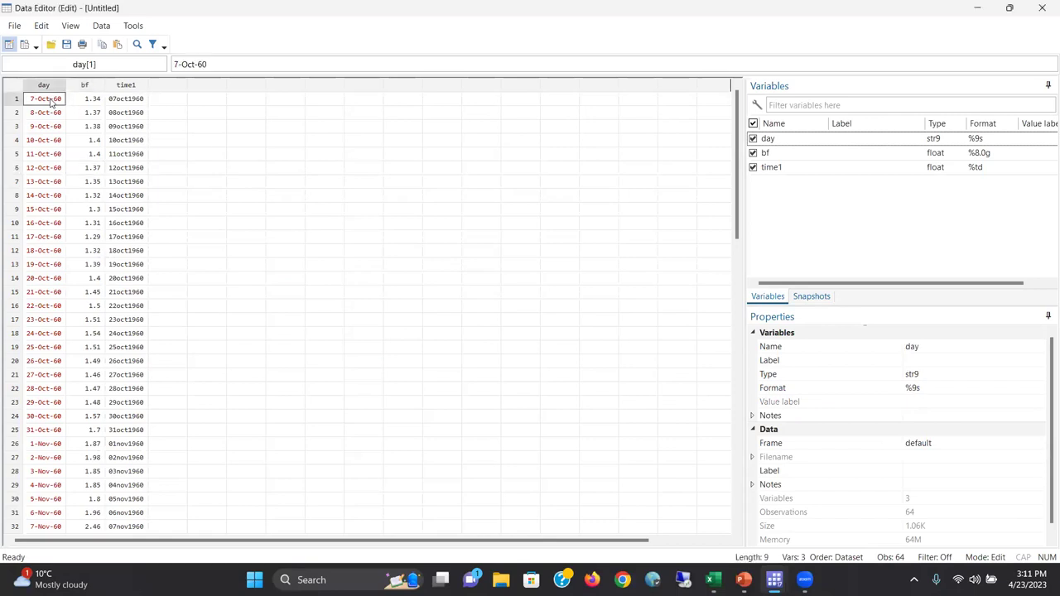
{"action": "left_click", "coordinate": [125, 102]}
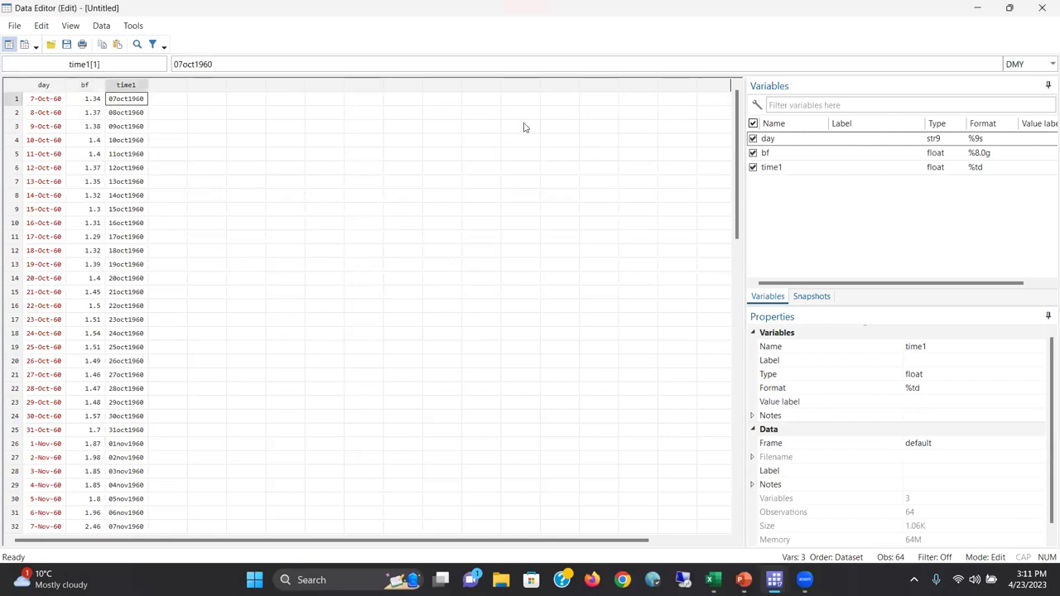
{"action": "left_click_drag", "start_coordinate": [738, 122], "coordinate": [737, 94]}
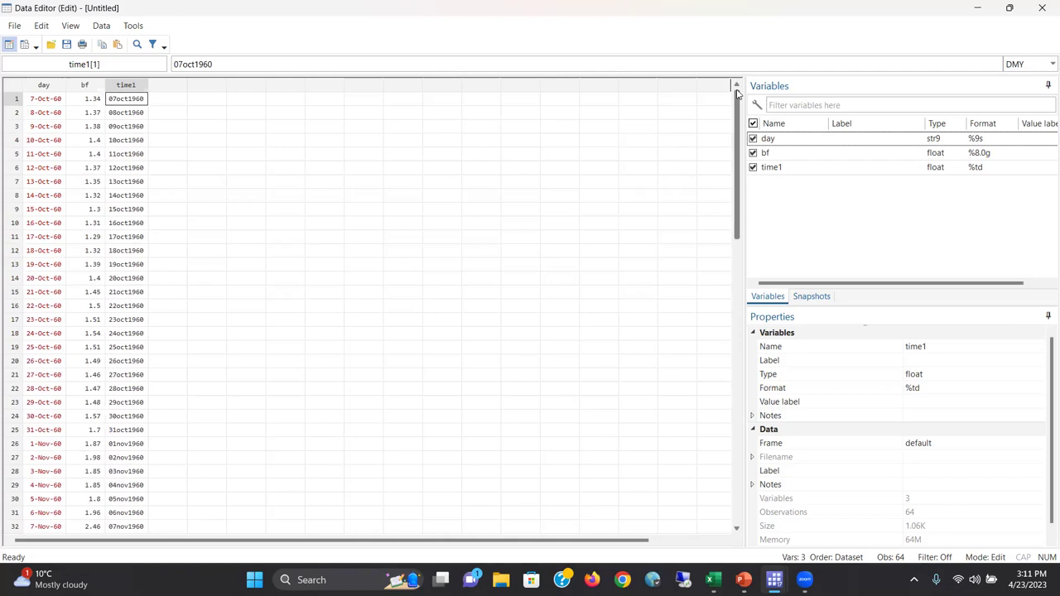